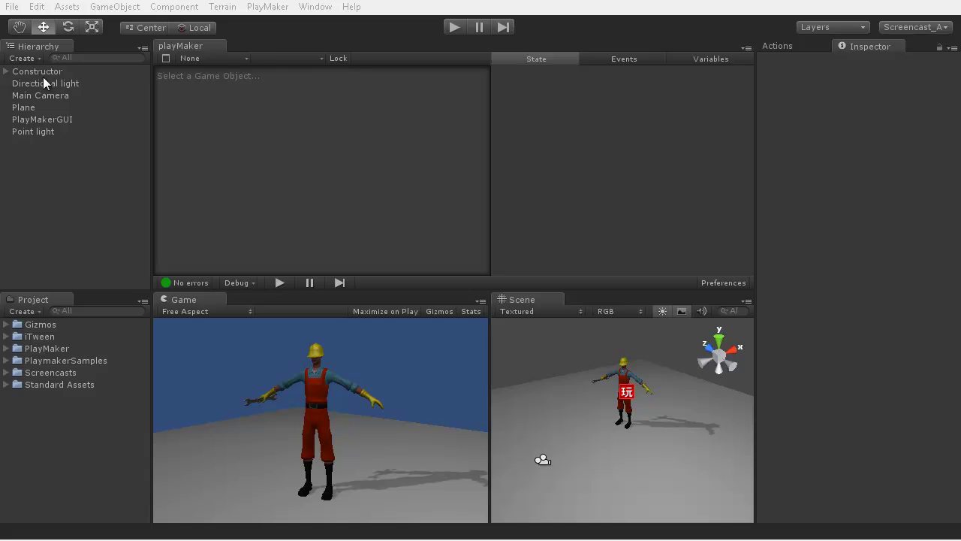
Step: Review the Idle, Walk and Run states in the Constructor object's FSM
left_click(42, 71)
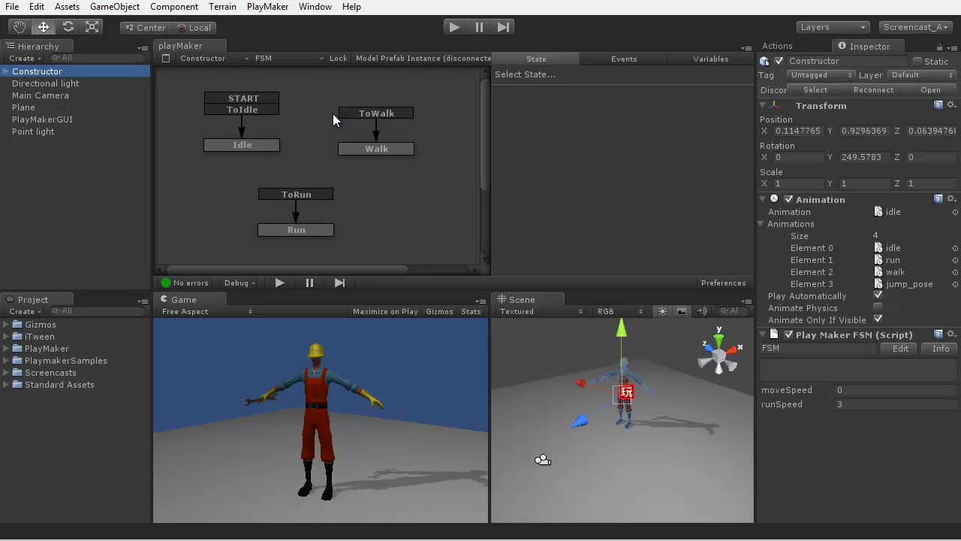
left_click(235, 144)
left_click(375, 149)
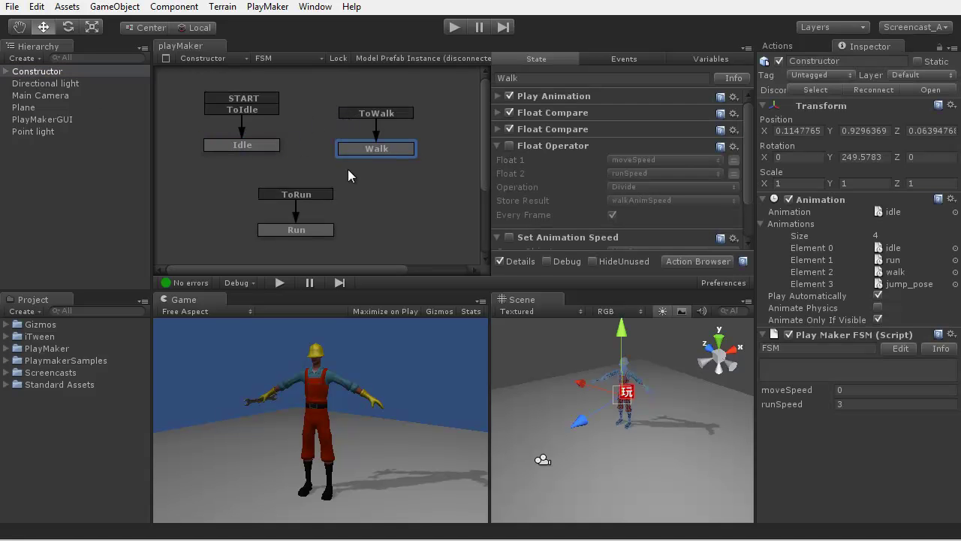
left_click(235, 144)
left_click(377, 148)
left_click(297, 230)
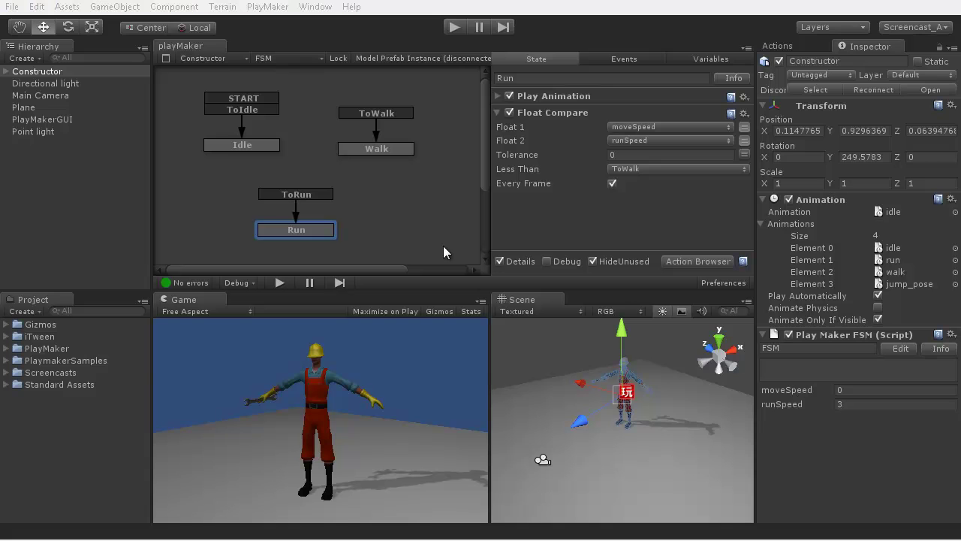
Step: Create a new capsule game object in the scene
left_click(67, 6)
mouse_move(75, 42)
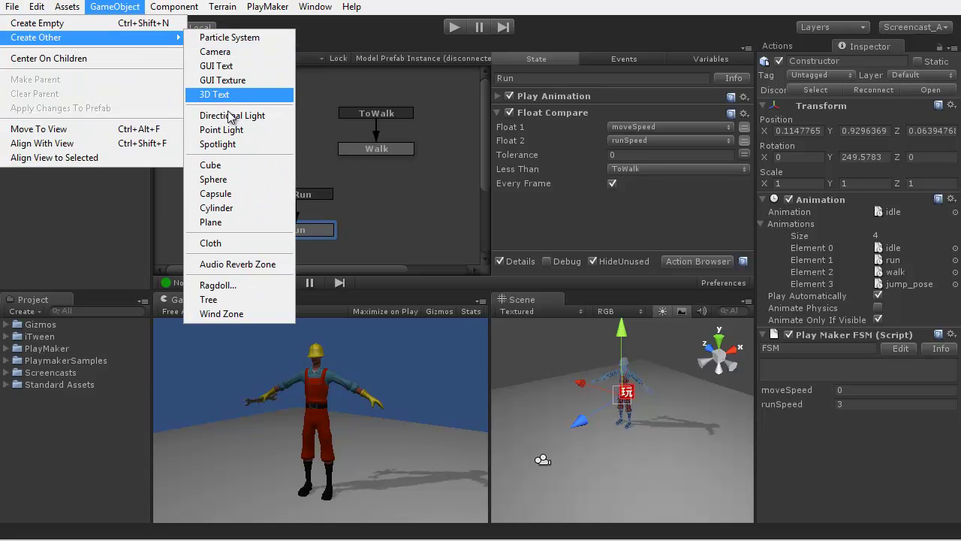
left_click(230, 195)
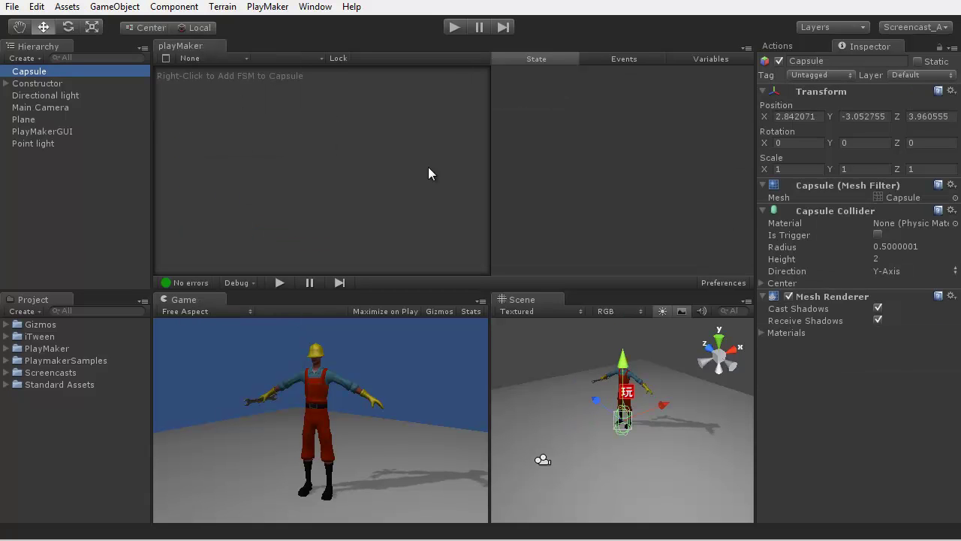
Step: Reset the capsule's transform and set its Y position to 1
left_click(950, 91)
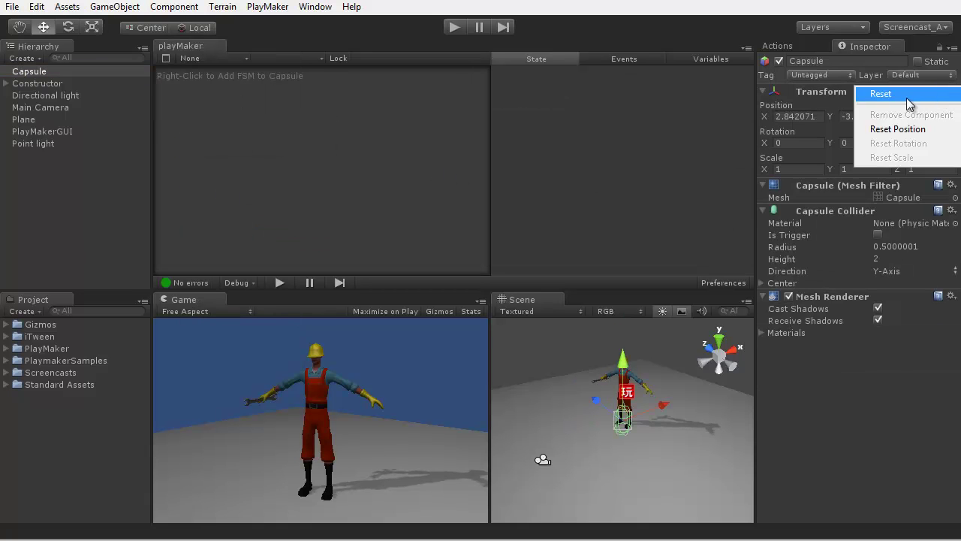
left_click(901, 96)
left_click(844, 116)
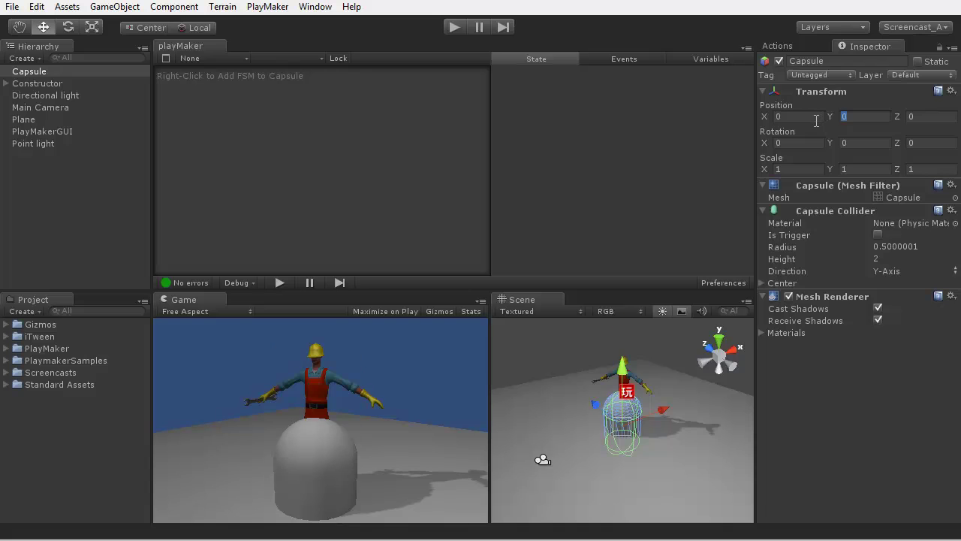
type("1")
Step: Make Constructor a child of Capsule and set Constructor's Y rotation to 0
left_click(35, 84)
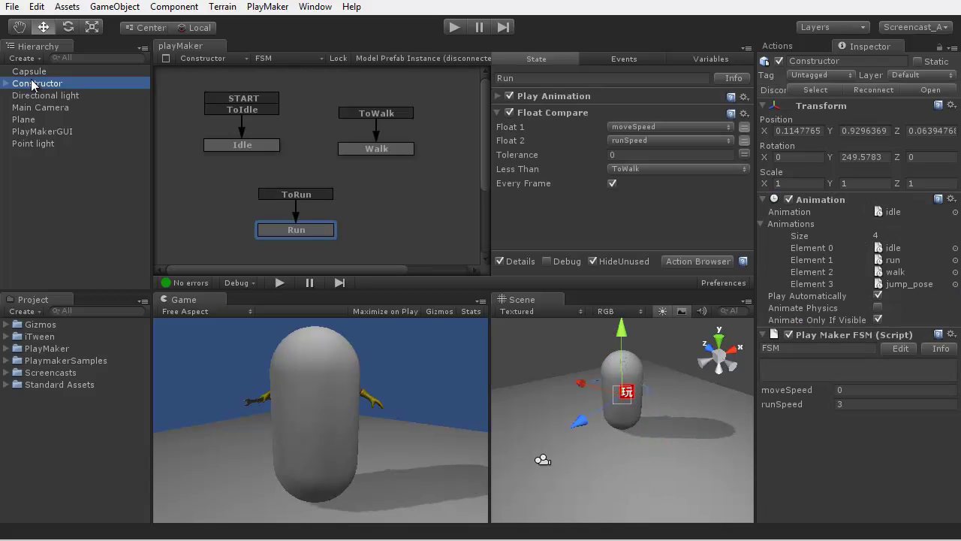
left_click_drag(49, 91, 11, 75)
left_click(6, 72)
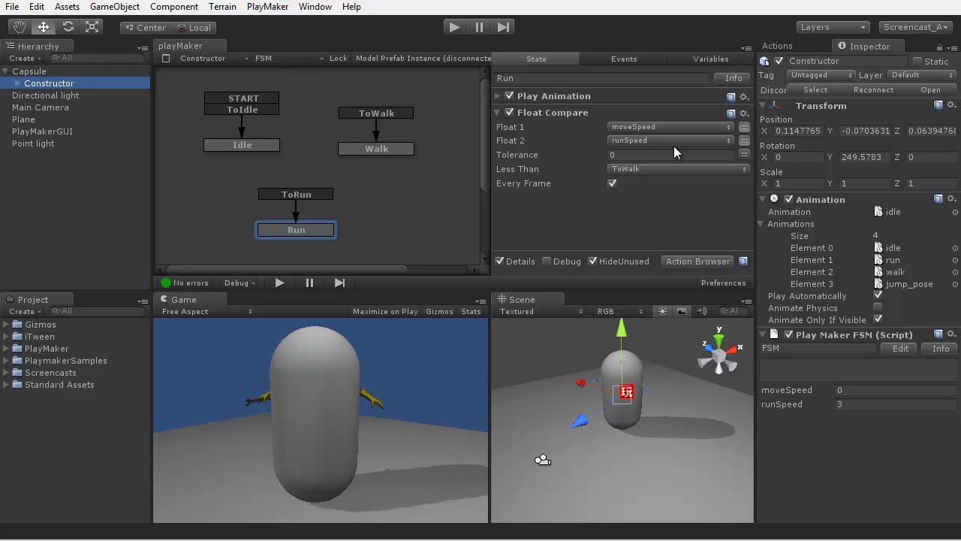
left_click(873, 157)
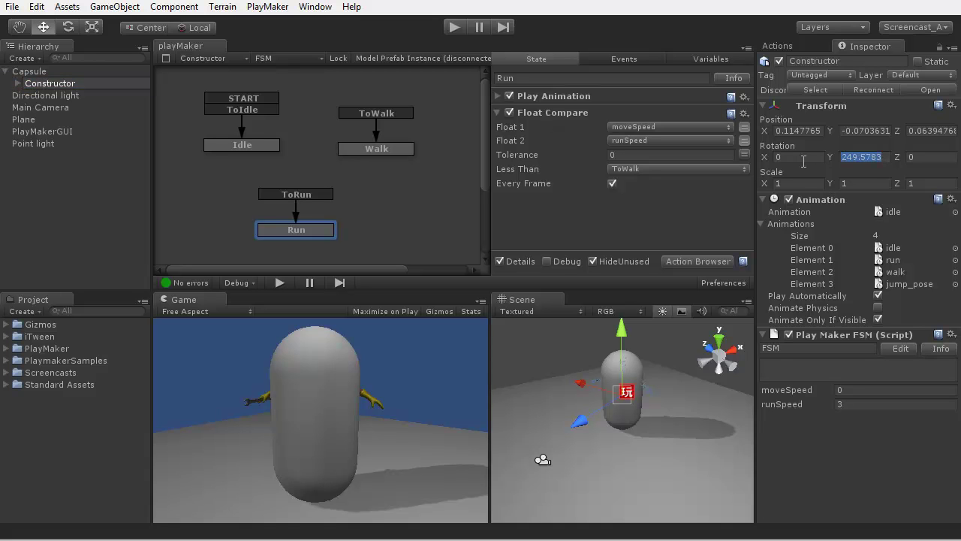
type("0")
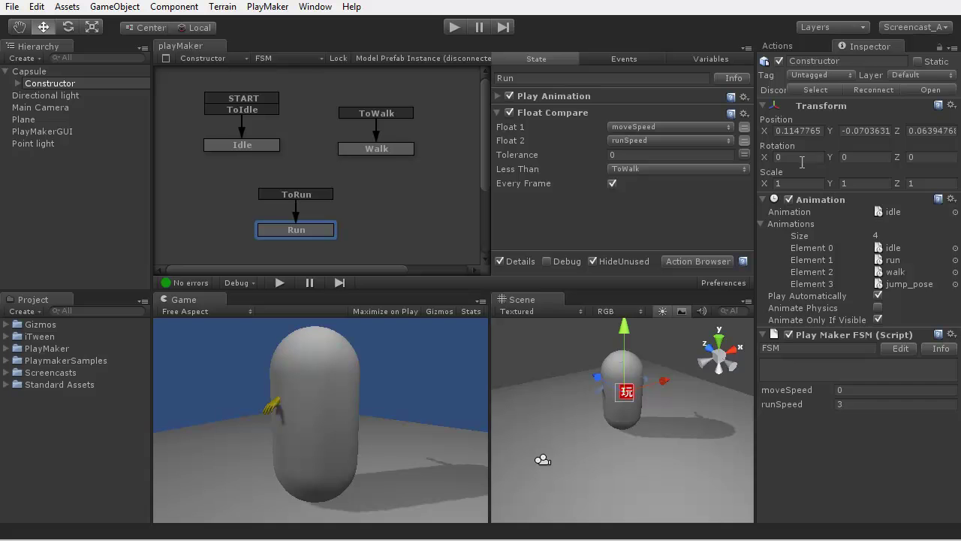
left_click(80, 203)
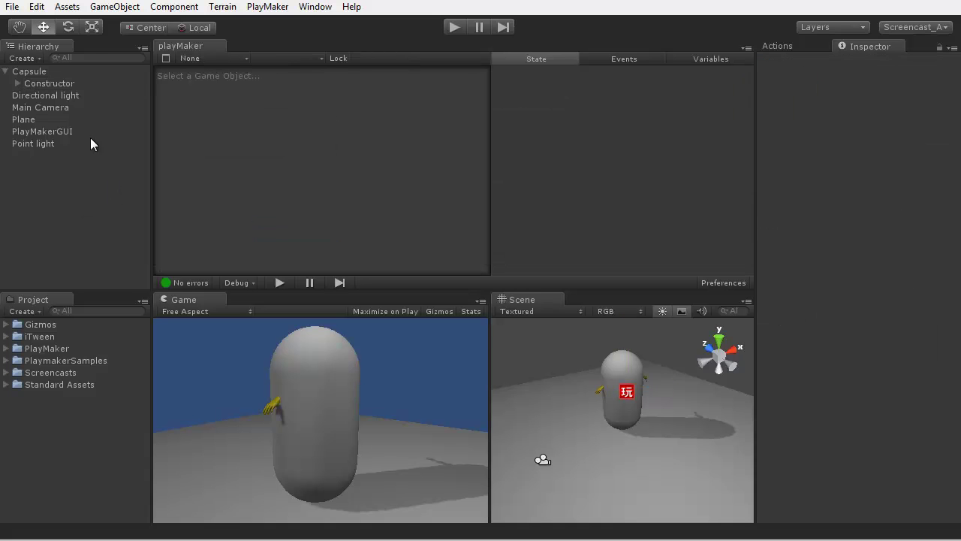
Step: Disable the Capsule's Mesh Renderer and add a PlayMaker FSM to the Capsule
left_click(32, 71)
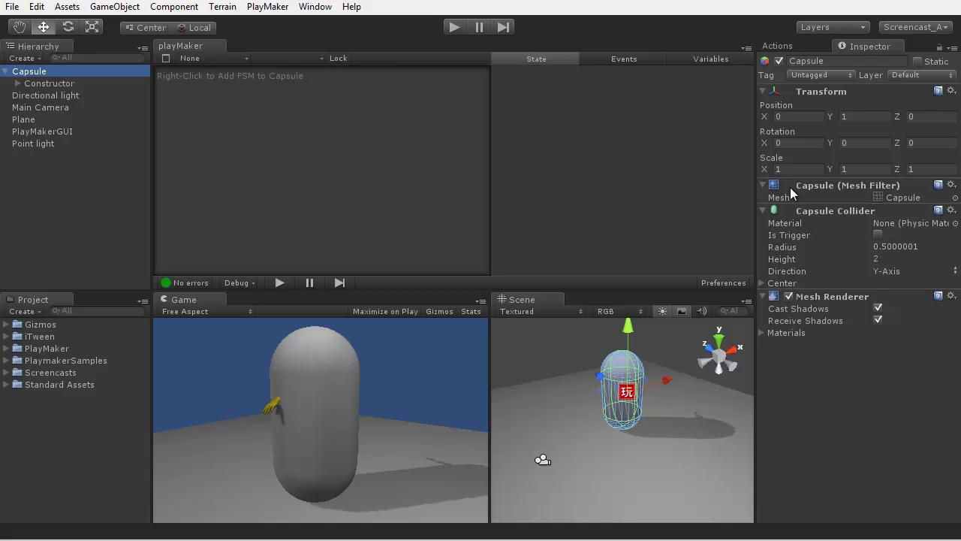
left_click(789, 296)
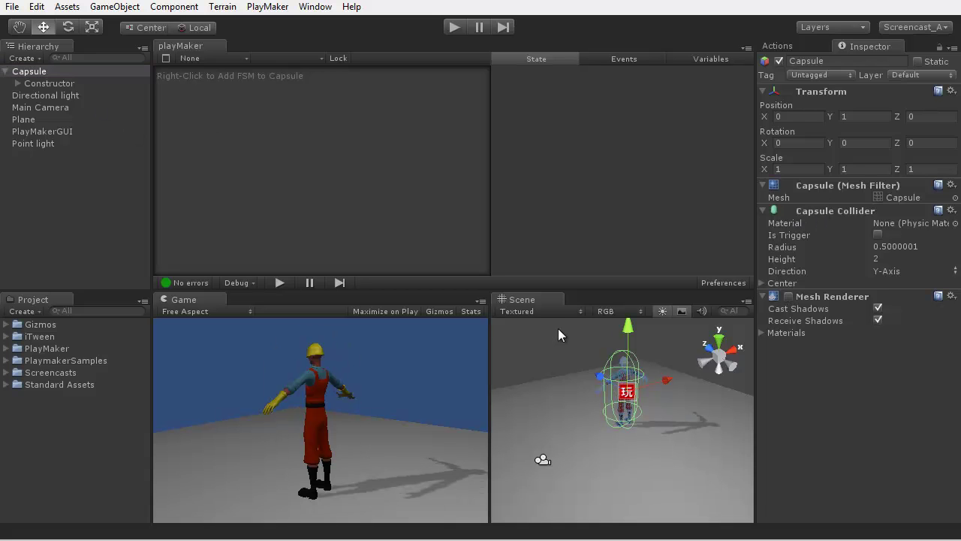
right_click(256, 144)
left_click(287, 156)
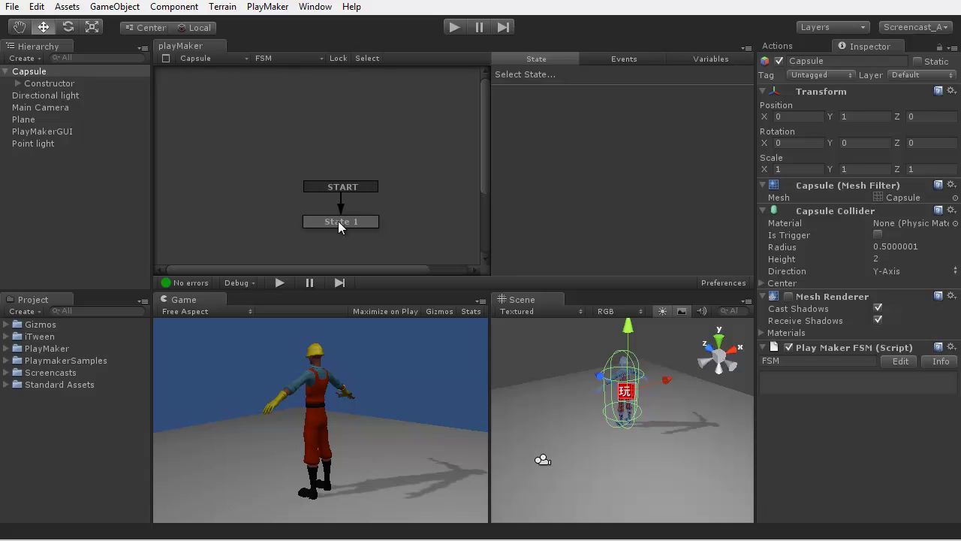
Step: Rename the FSM's start state to Move and shift it up toward the centre of the graph
left_click(330, 219)
type("Move")
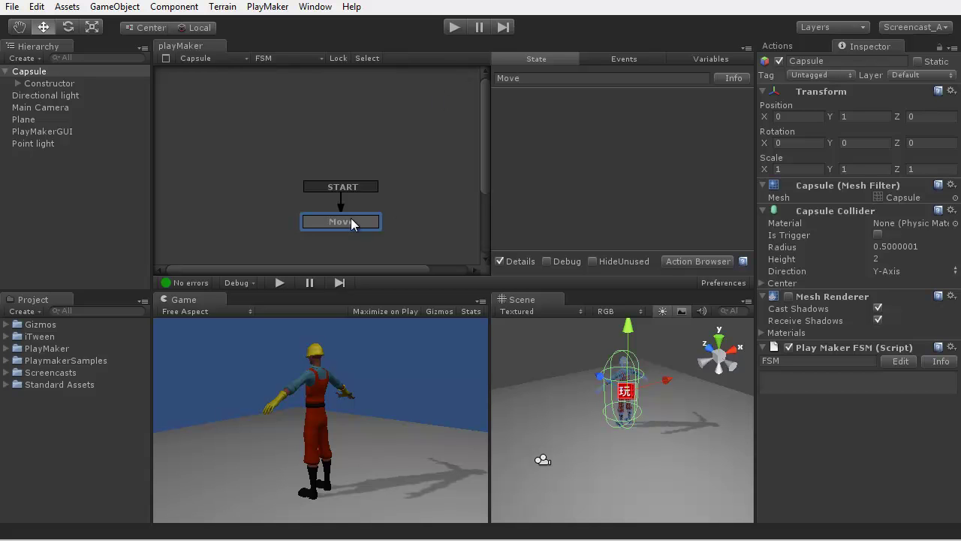
left_click_drag(350, 219, 307, 176)
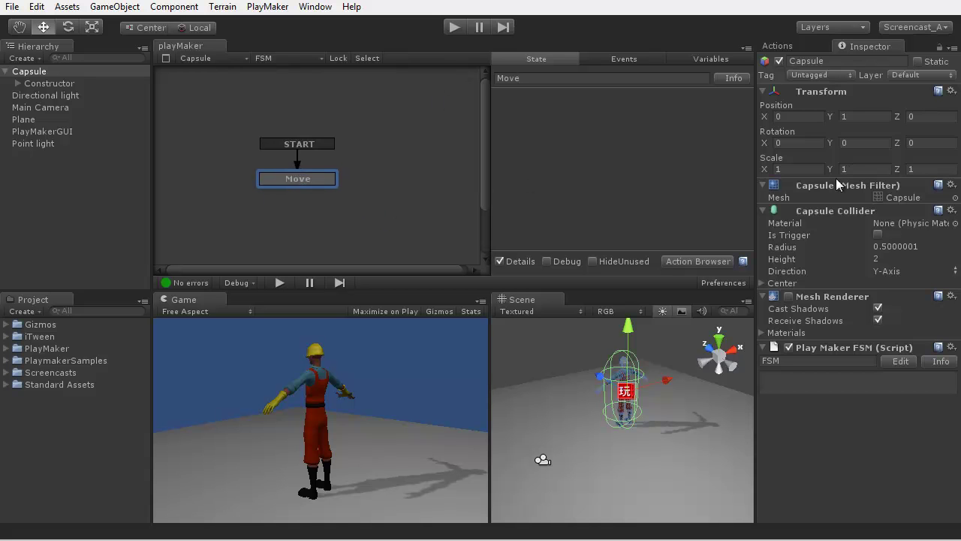
Step: Find the Get Axis Vector action with the search term "axis" and add it to the Move state
left_click(778, 46)
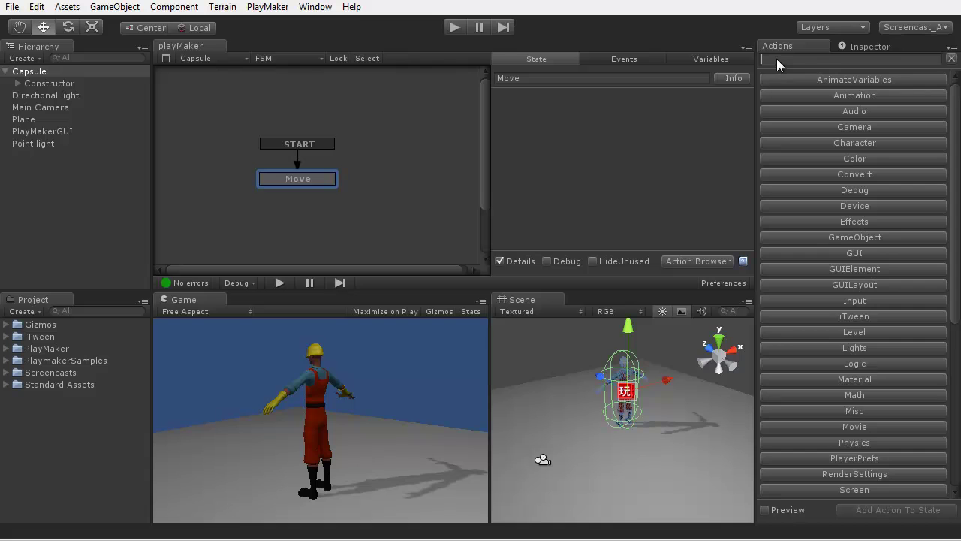
type("axis")
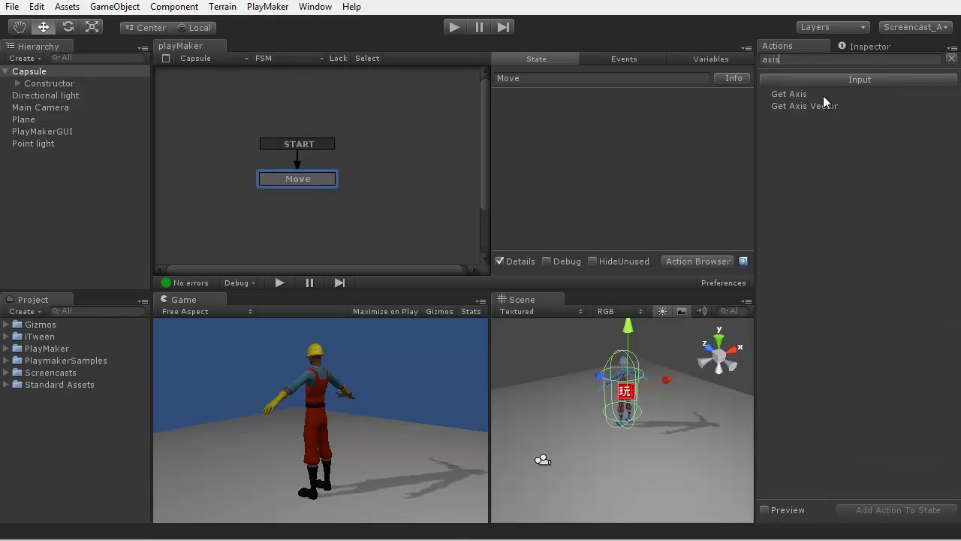
double_click(804, 106)
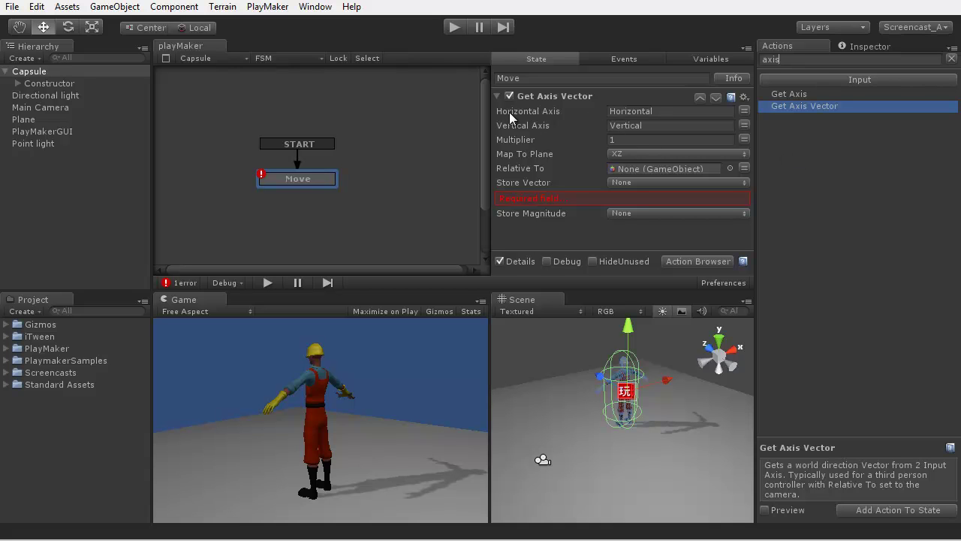
Step: Set the Get Axis Vector multiplier to 5 and make it relative to Main Camera
left_click_drag(622, 140, 568, 138)
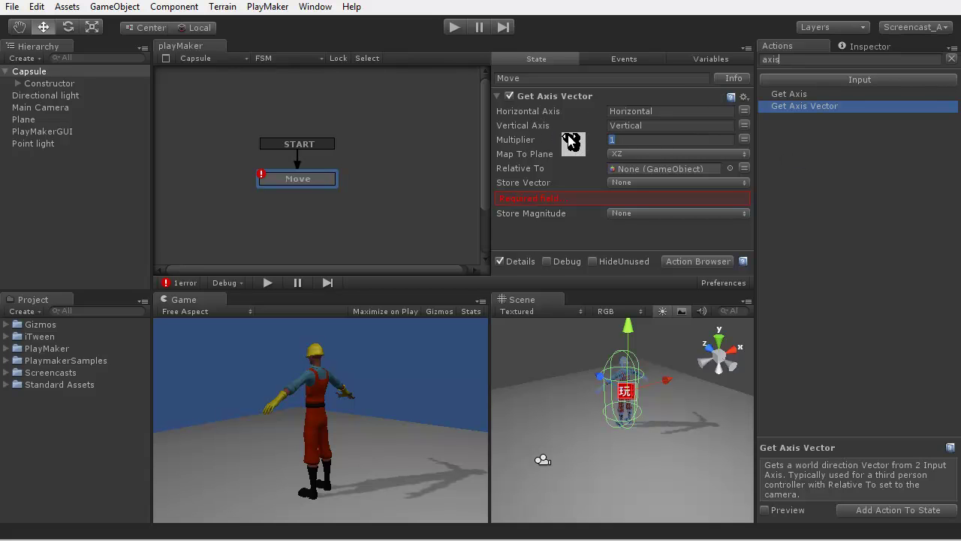
type("5")
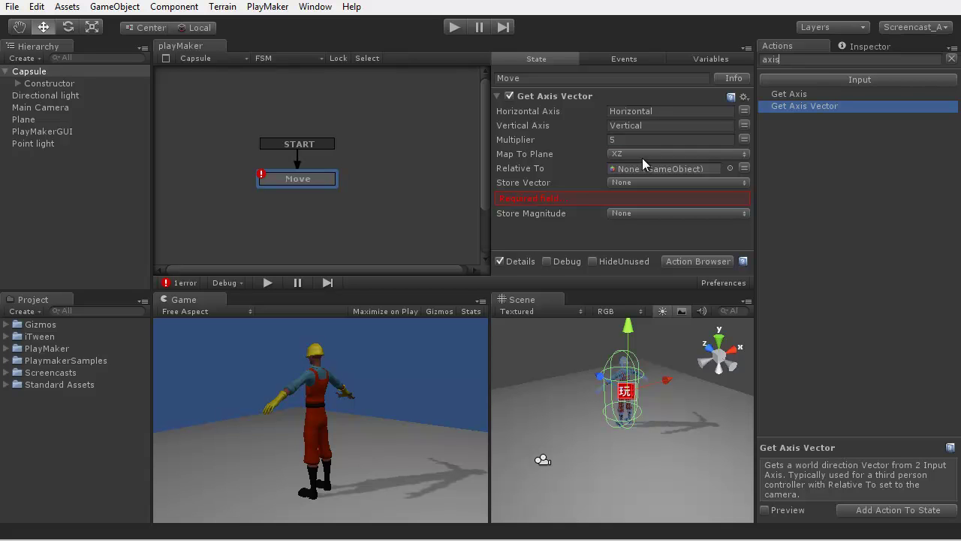
left_click_drag(24, 108, 627, 171)
Step: Add a Vector3 variable named movement to the Capsule's FSM
left_click(696, 62)
left_click(594, 247)
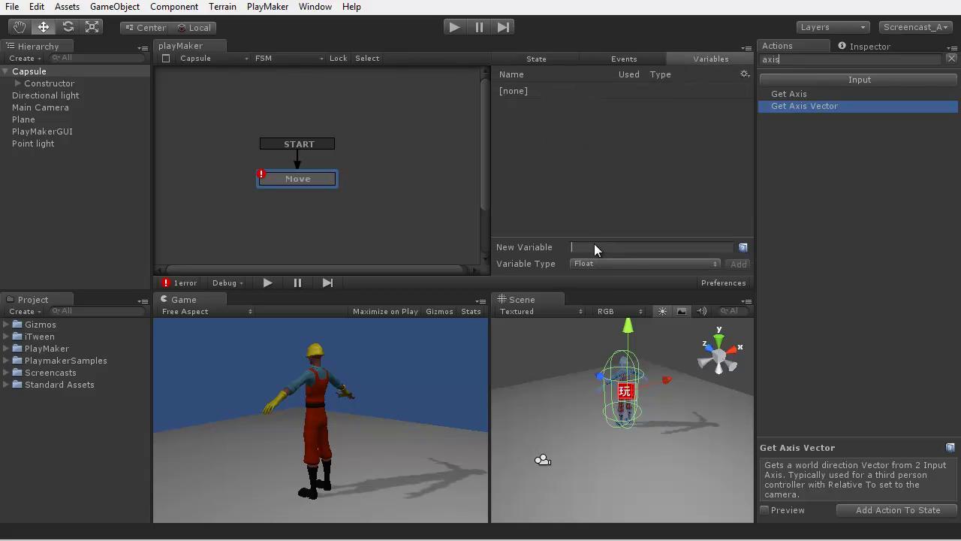
type("movement")
left_click(613, 263)
left_click(601, 332)
left_click(747, 263)
Step: Add a Float variable named speed to the Capsule's FSM
type("speed")
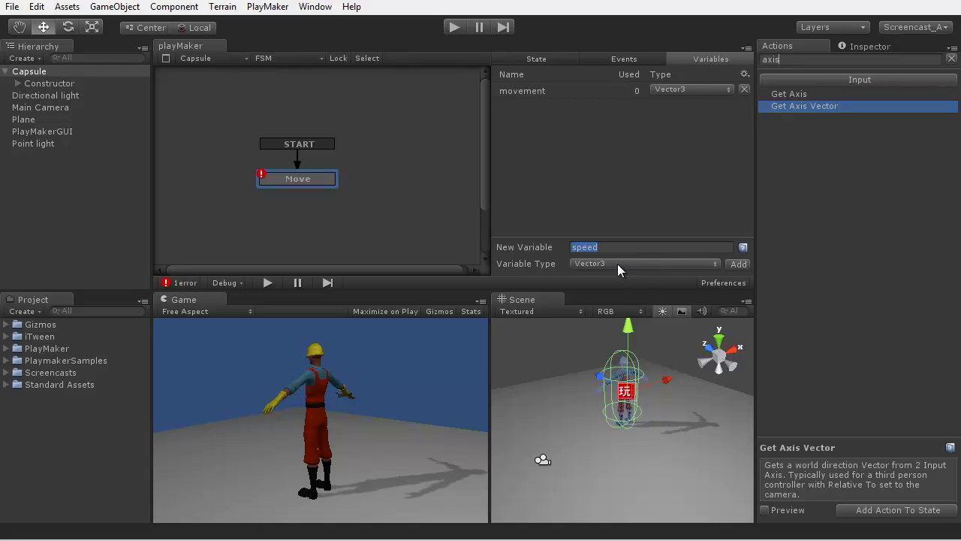
left_click(617, 264)
left_click(602, 270)
left_click(736, 263)
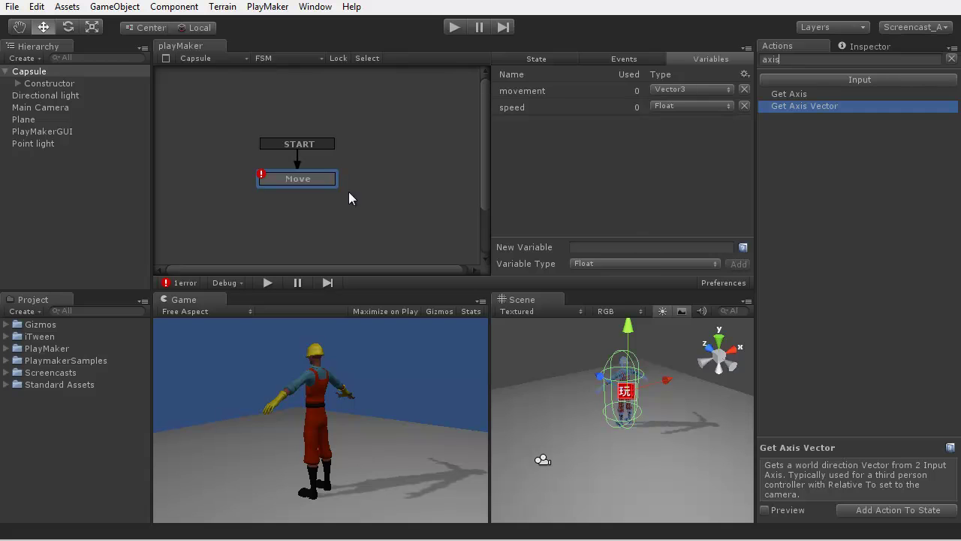
Step: In the Move state's Get Axis Vector action, store the vector in movement and the magnitude in speed
left_click(315, 180)
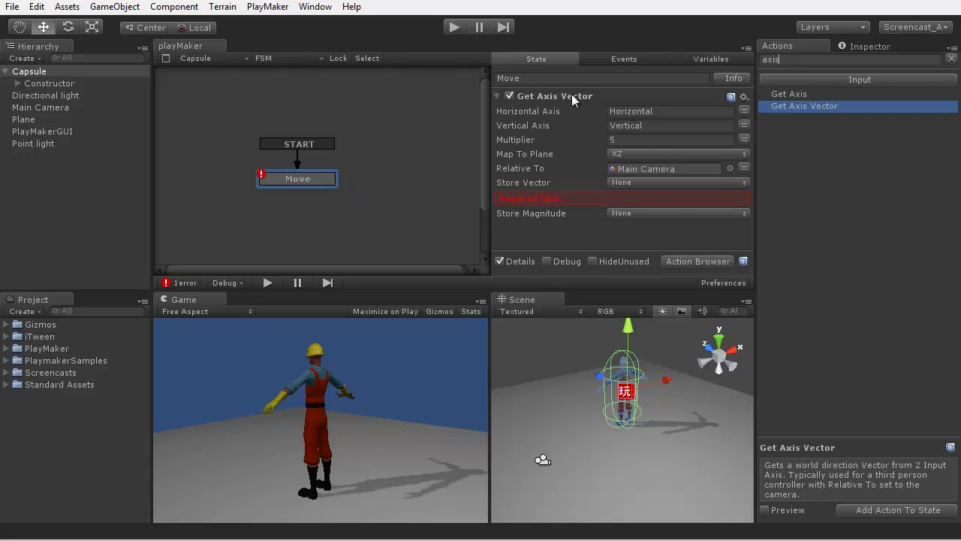
left_click(630, 180)
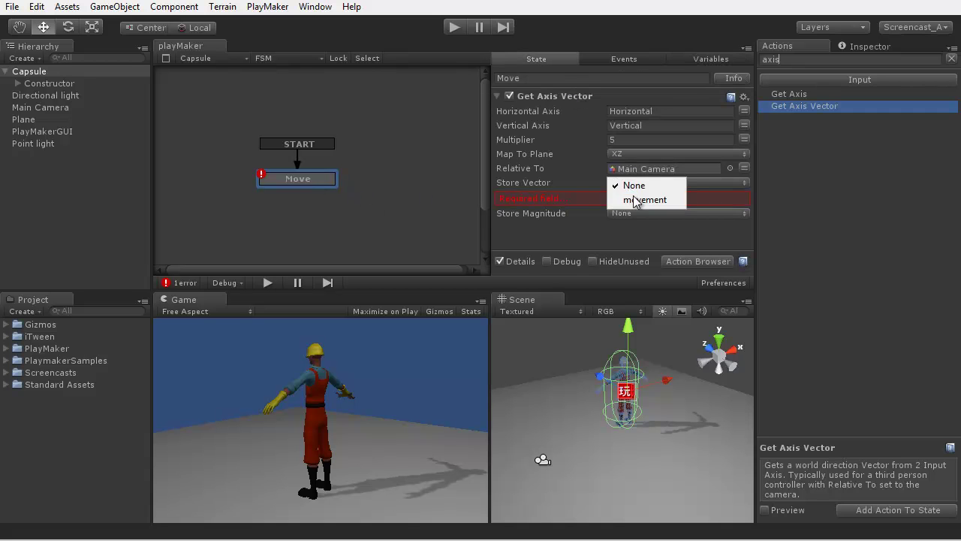
left_click(634, 198)
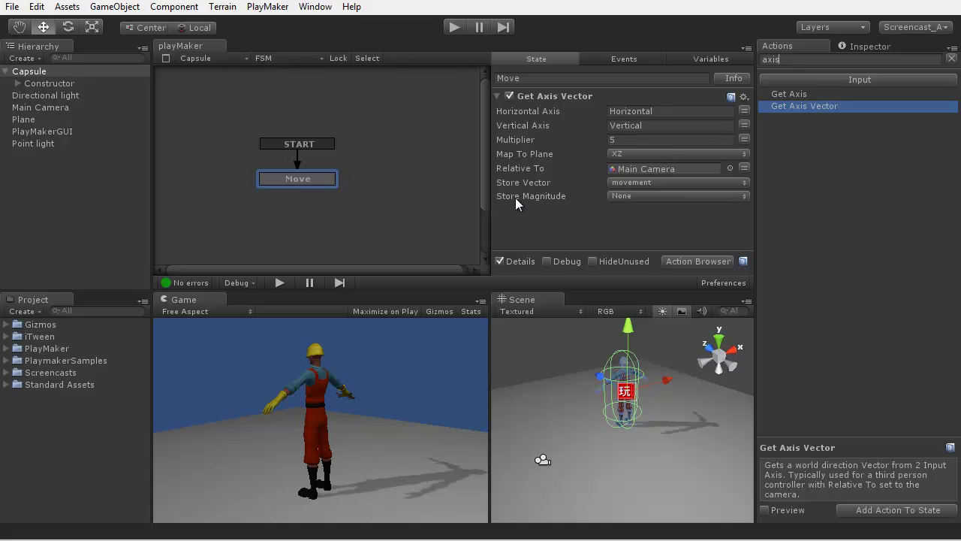
left_click(645, 196)
left_click(636, 213)
Step: Add the Controller Simple Move action to the Move state and set its Move Vector to movement
left_click_drag(793, 64, 715, 58)
type("simple")
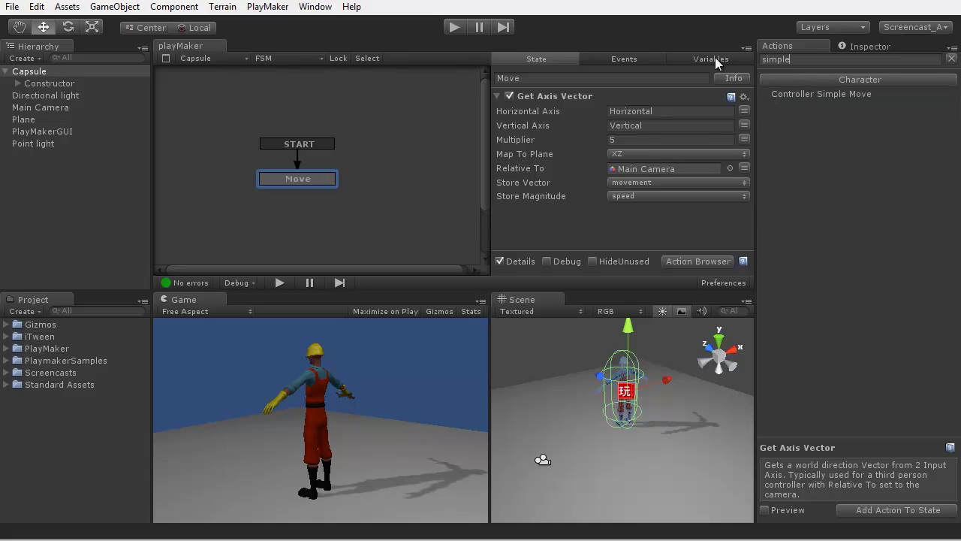
double_click(817, 95)
scroll(748, 215, "down", 2)
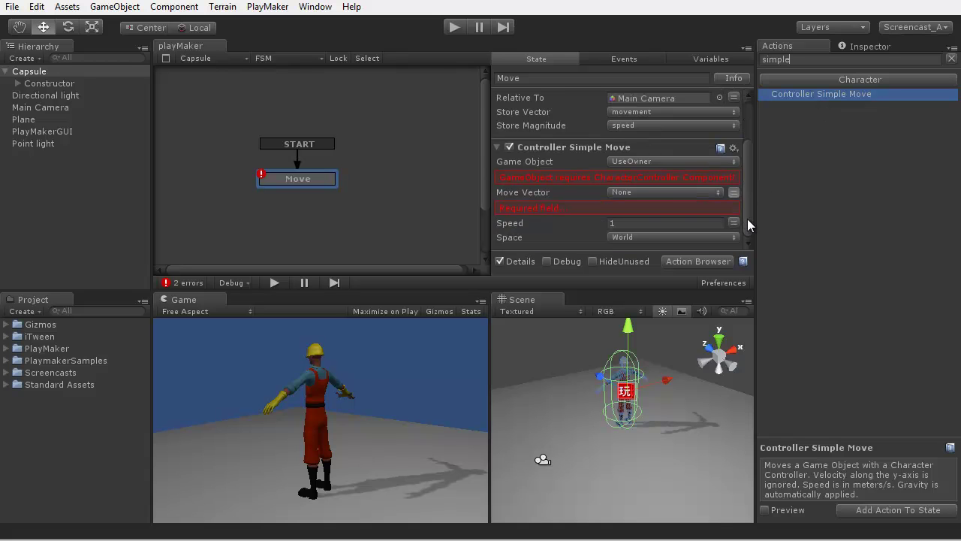
left_click(633, 192)
left_click(640, 209)
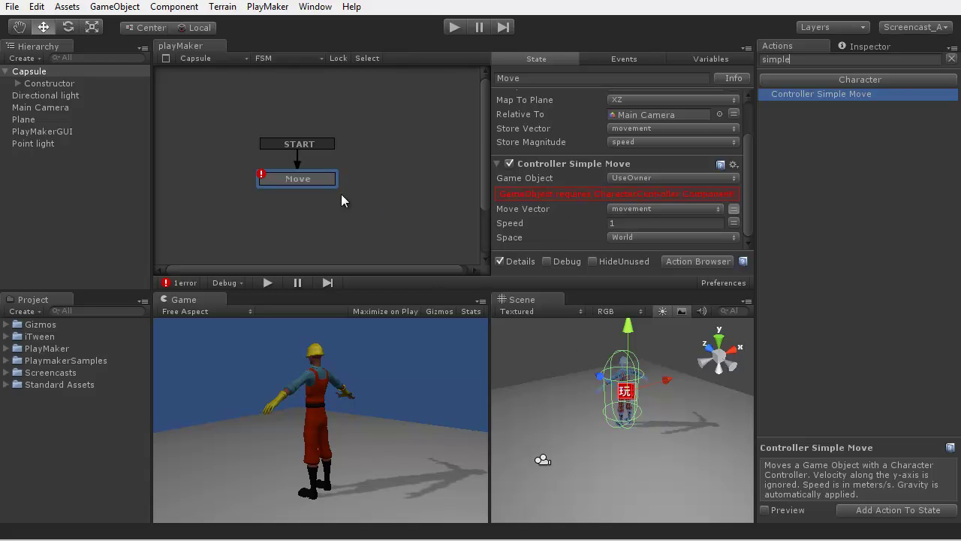
Step: Add a CharacterController to the Capsule in place of its CapsuleCollider, and collapse the Controller Simple Move action
left_click(174, 6)
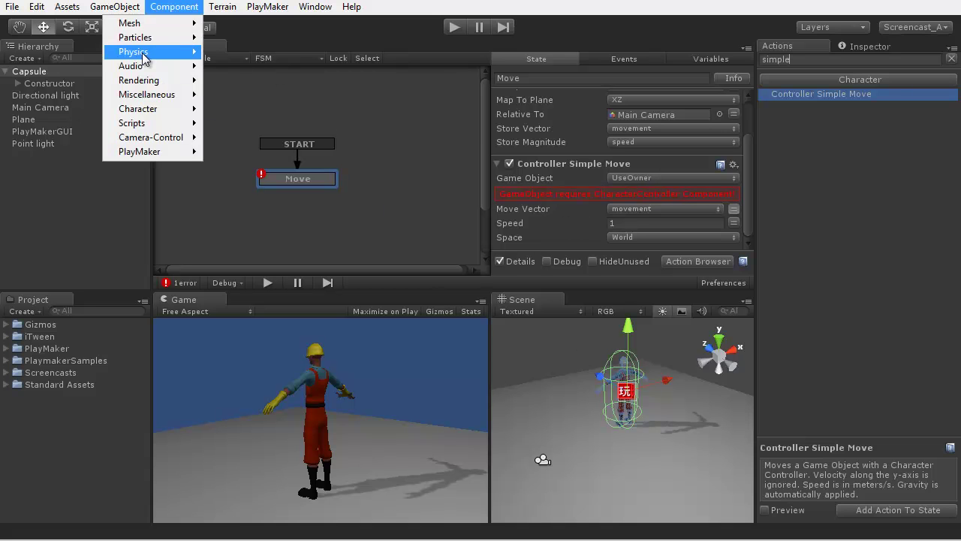
mouse_move(161, 51)
left_click(260, 66)
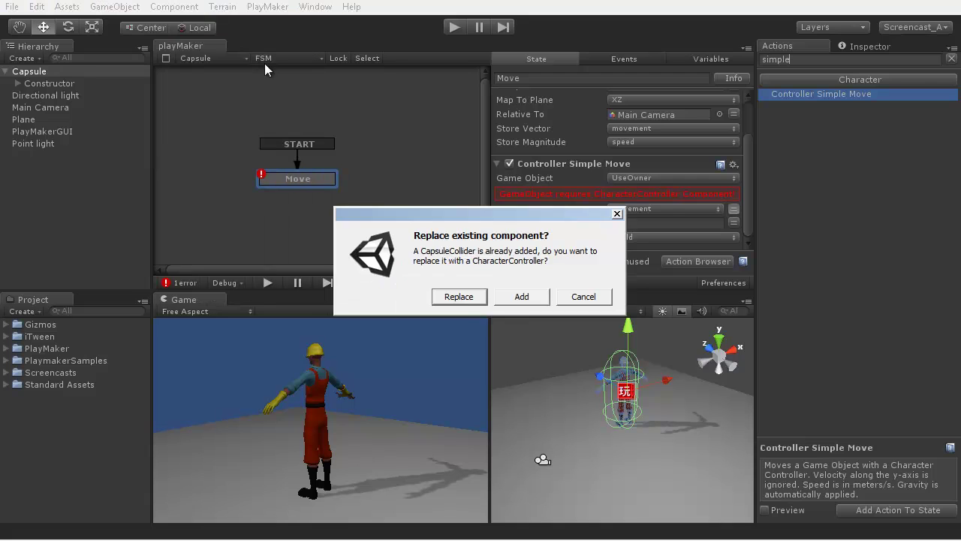
left_click(455, 293)
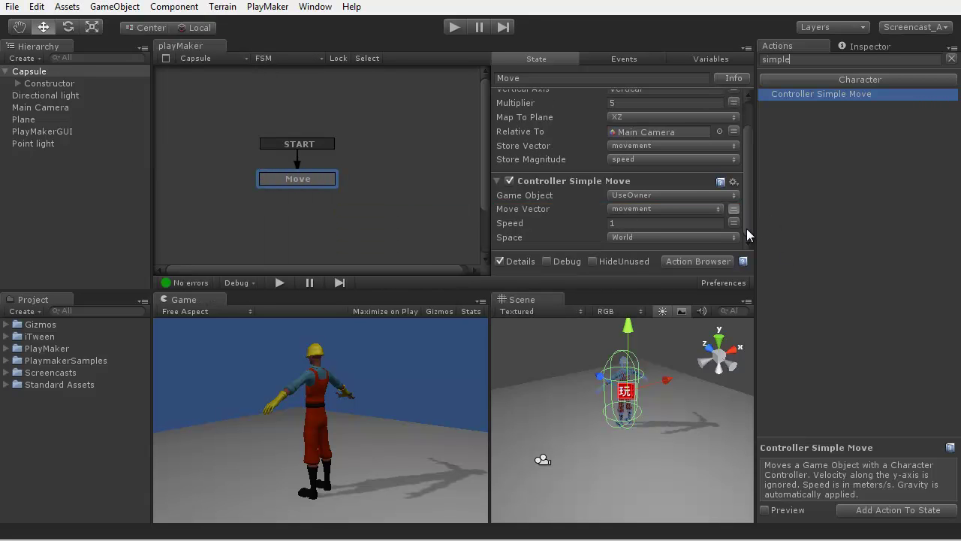
left_click(496, 181)
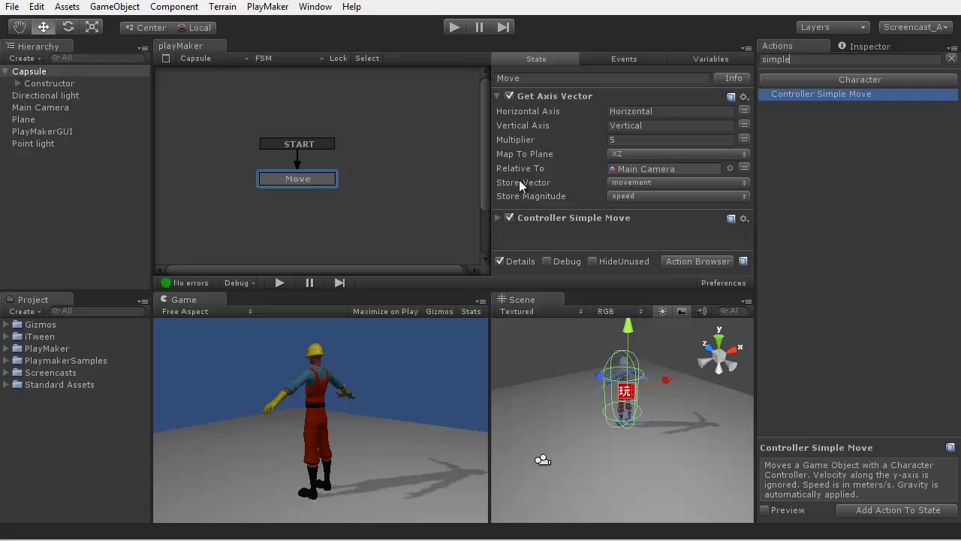
Step: Add the Smooth Look At Direction action to the Move state and set its Target Direction to movement
left_click(496, 96)
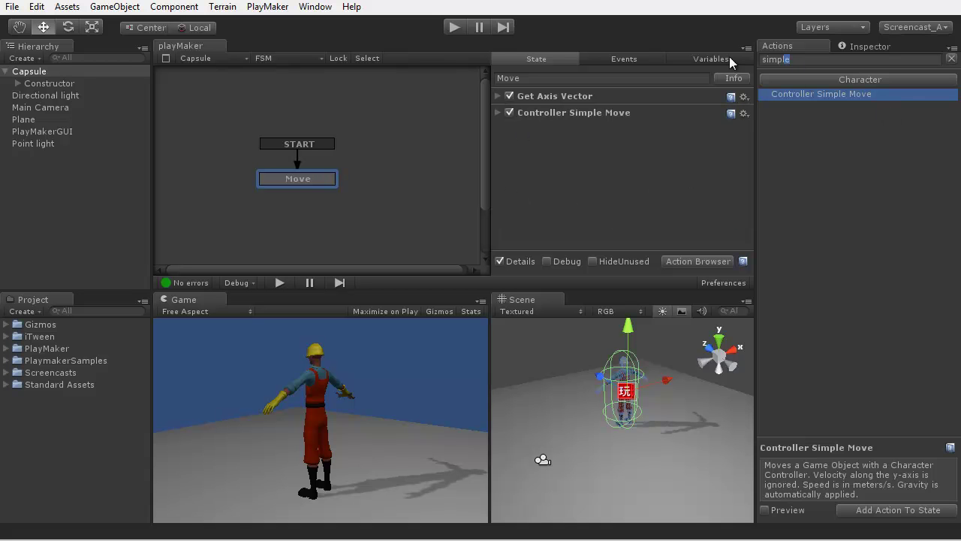
type("look")
double_click(824, 170)
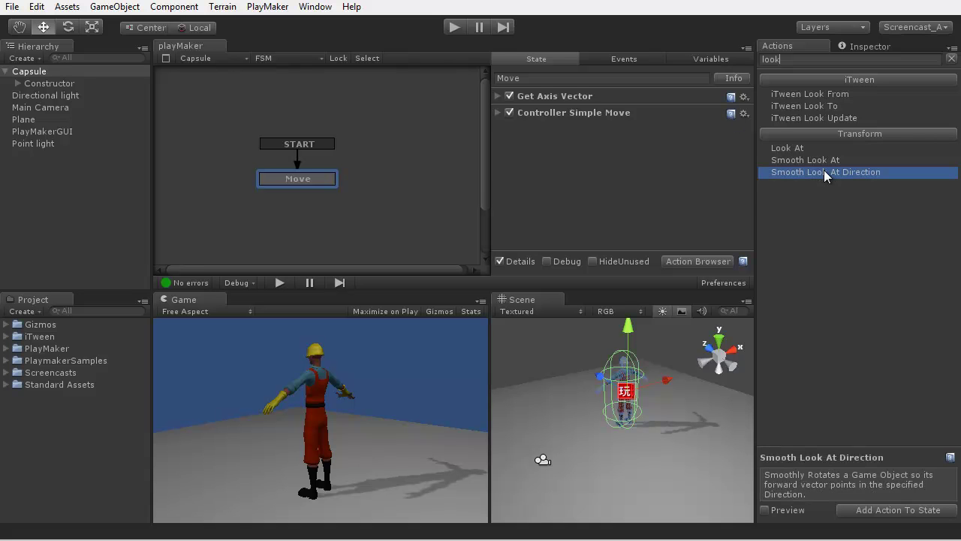
left_click(648, 157)
left_click(643, 172)
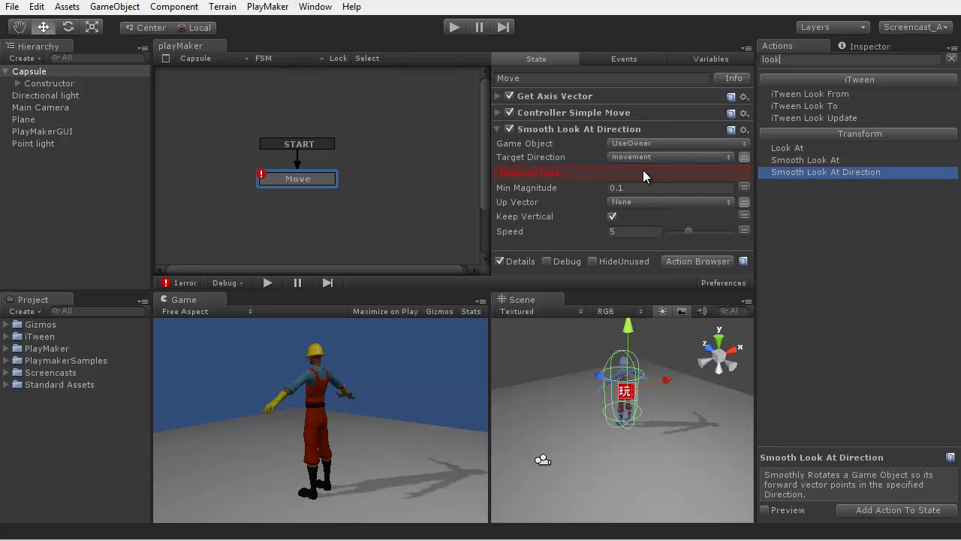
Step: Play-test the scene by steering the character in all four directions to check that it turns to face its movement, and stop playback
left_click(453, 28)
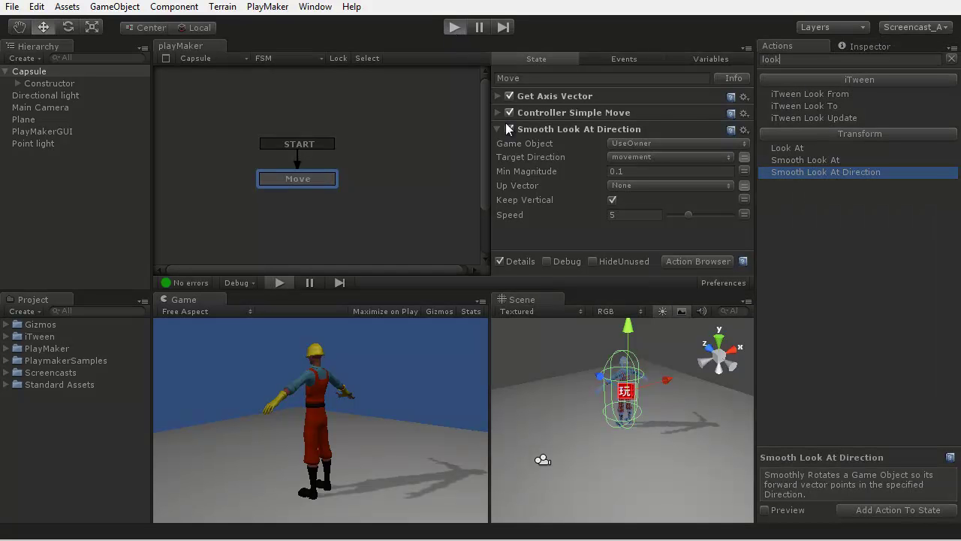
key("Up")
key("Left")
key("Right")
key("Down")
key("Left")
key("Up")
key("Right")
key("Down")
key("Left")
key("Up")
key("Left")
key("Down")
key("Right")
key("Up")
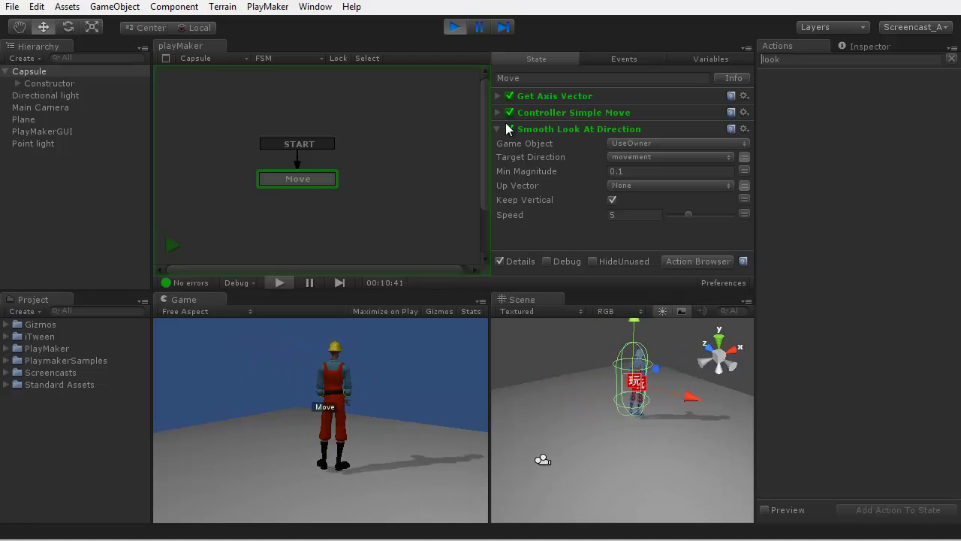
key("Left")
key("Down")
key("Right")
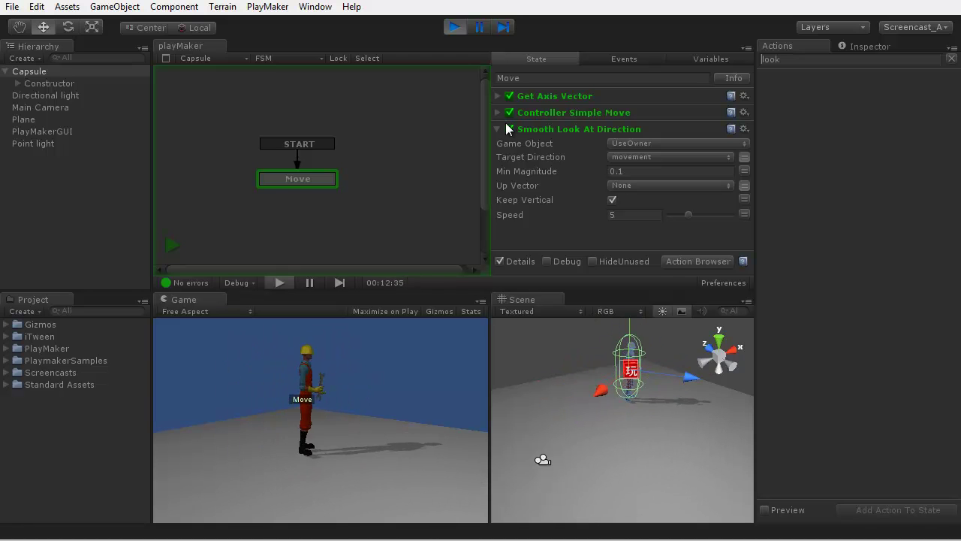
left_click(454, 27)
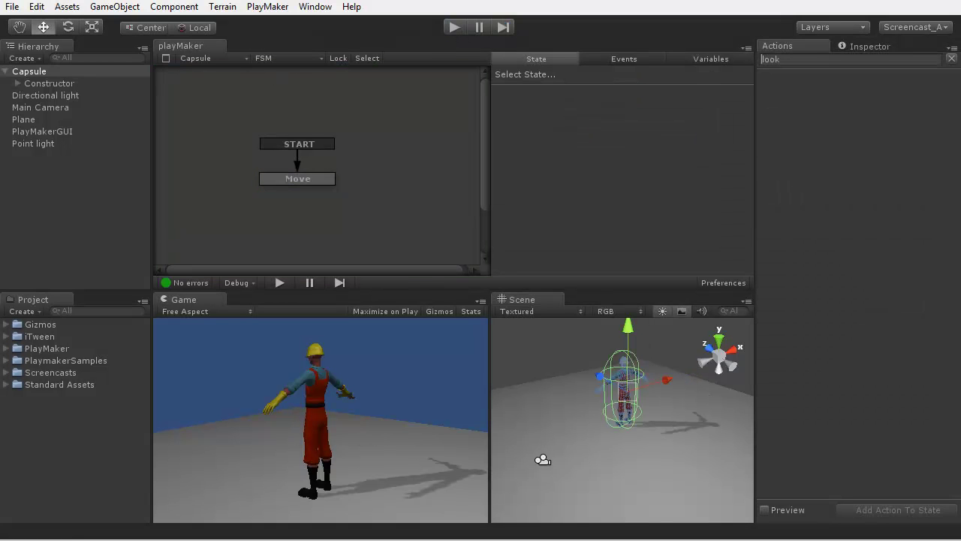
Step: Add the Set Fsm Float action to the Capsule's Move state and specify Constructor as its Game Object
left_click(314, 178)
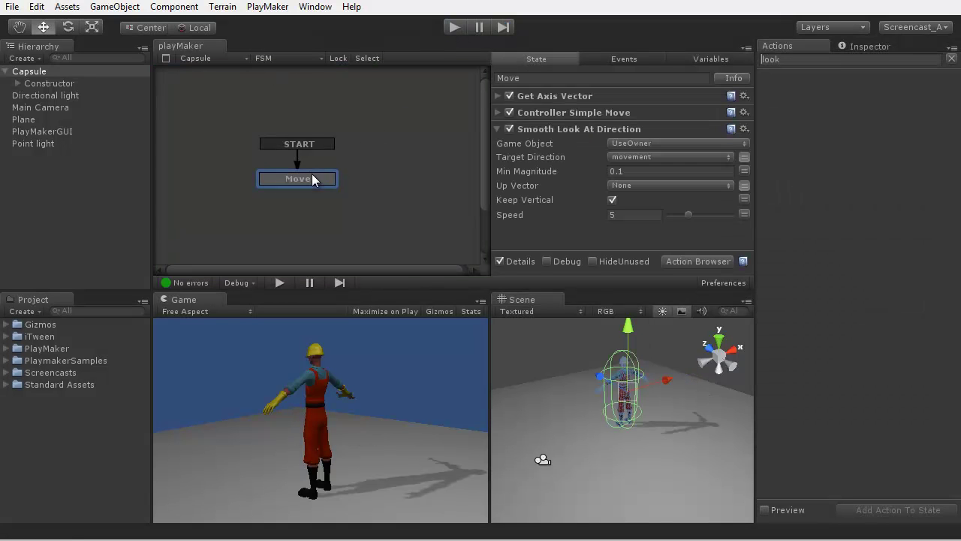
left_click(498, 130)
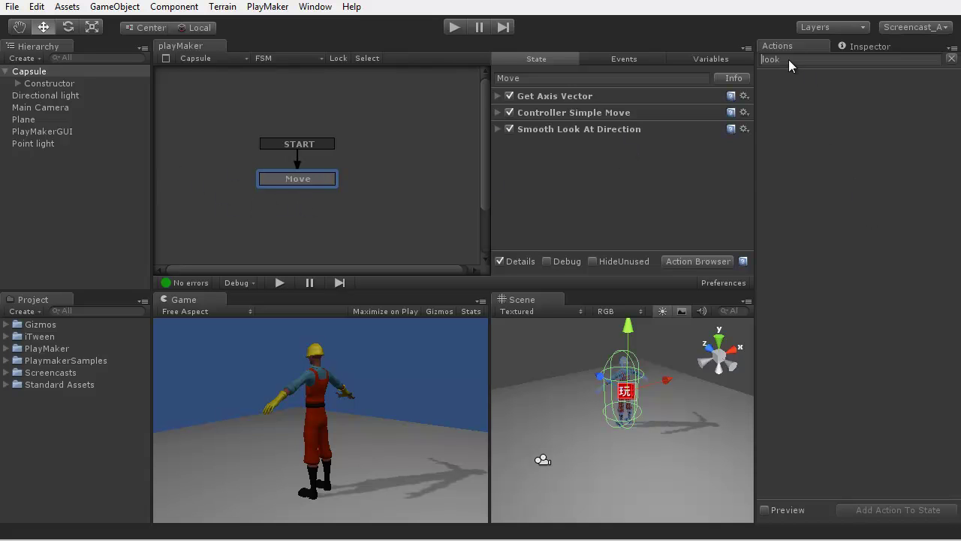
type("set")
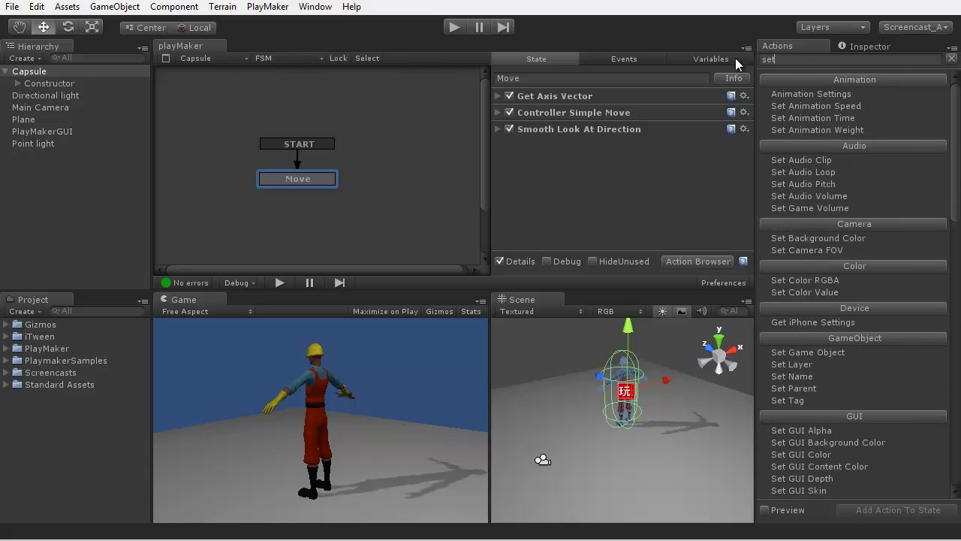
type(" fsm")
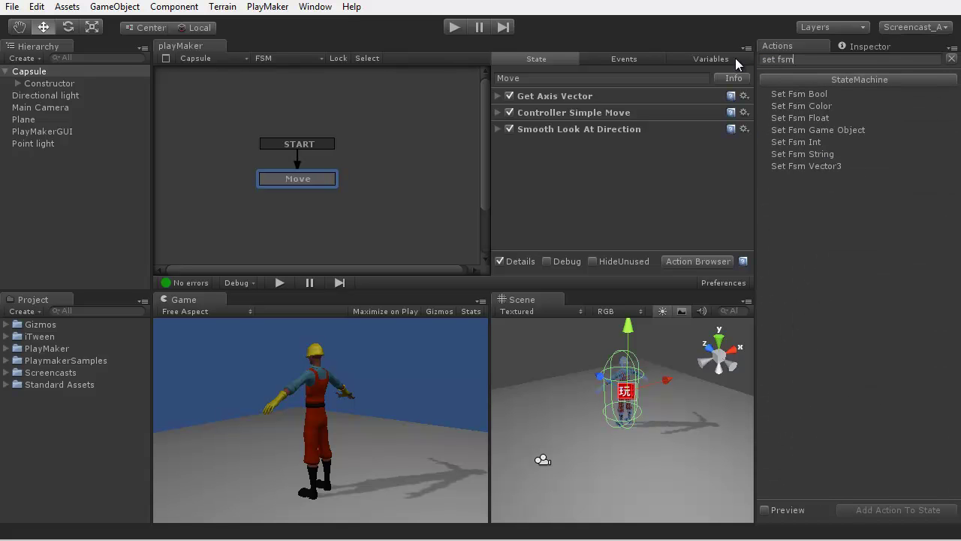
double_click(799, 118)
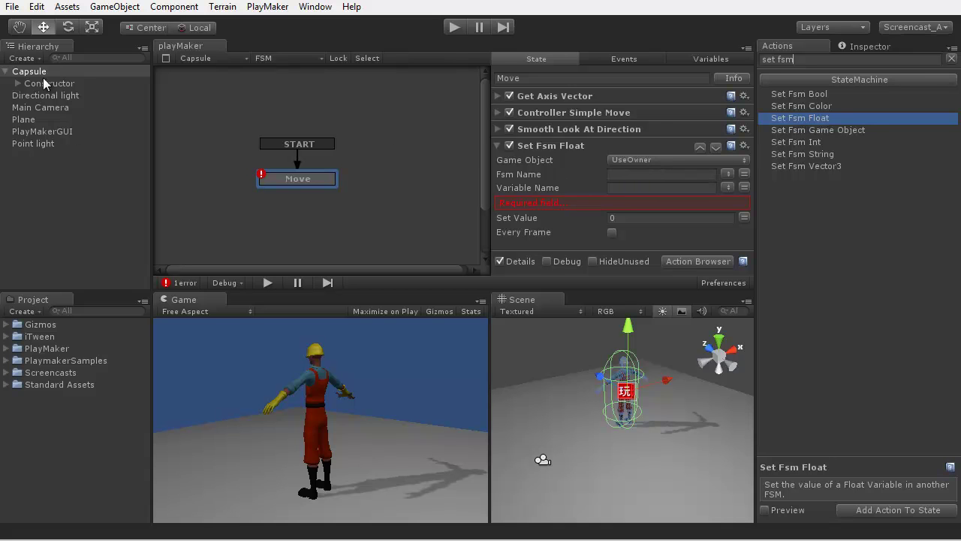
left_click(644, 161)
left_click(661, 172)
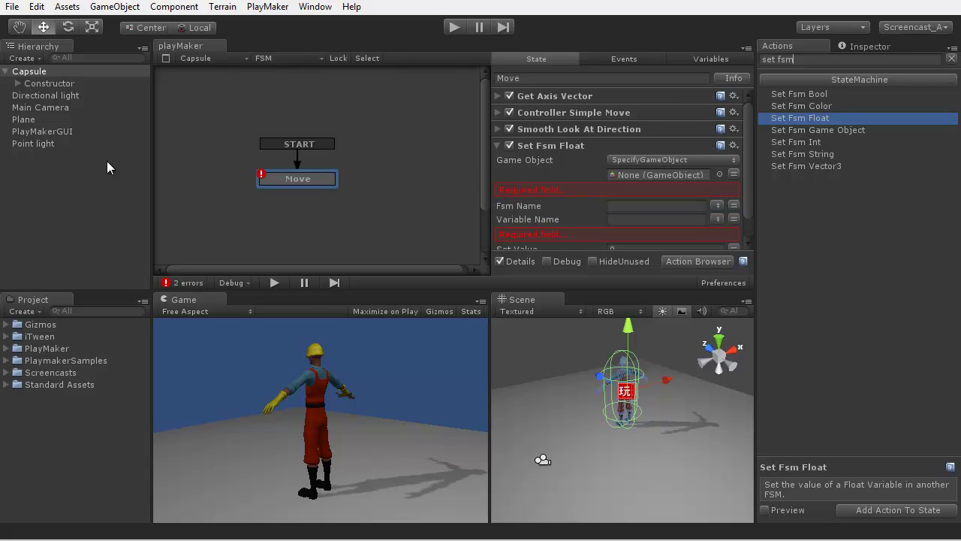
left_click_drag(46, 83, 664, 170)
Step: In Set Fsm Float, choose the FSM named FSM, variable moveSpeed and value speed, and enable Every Frame
left_click(718, 189)
left_click(728, 203)
left_click(717, 203)
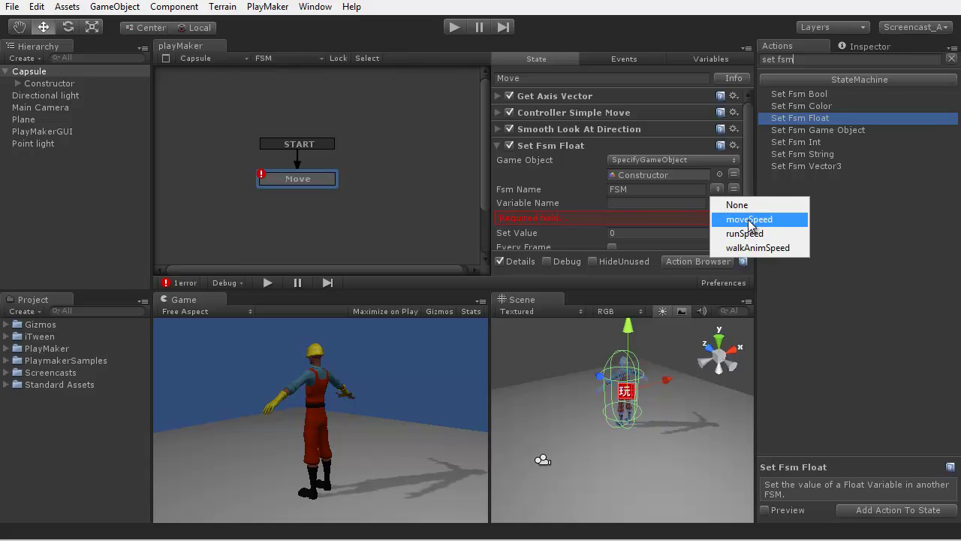
left_click(752, 220)
left_click(746, 215)
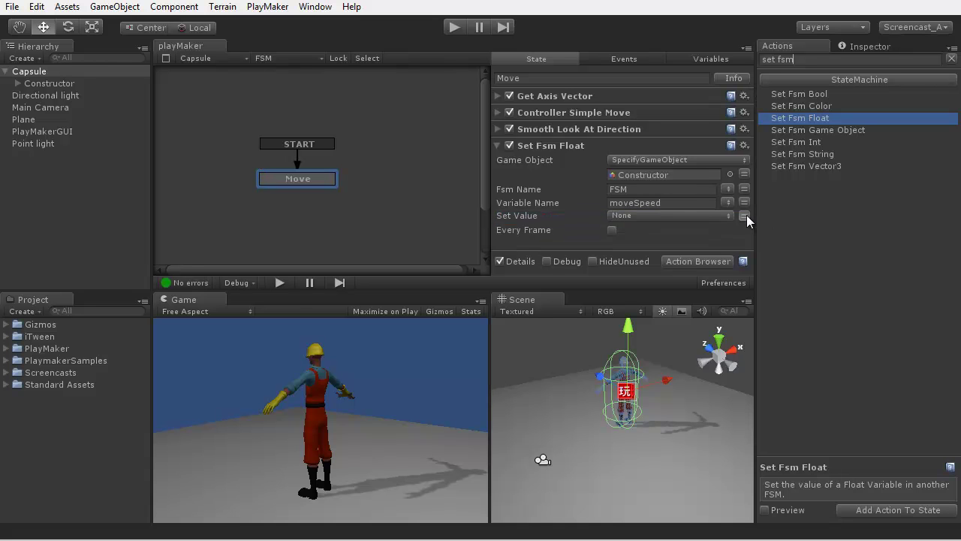
left_click(697, 213)
left_click(633, 234)
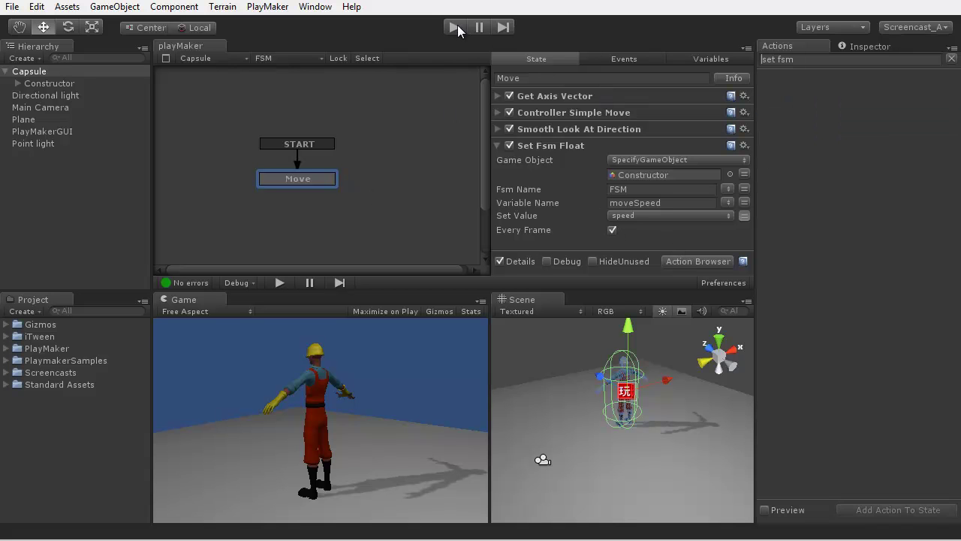
Step: Run the scene and steer the character in all four directions to check its walk and run animations
left_click(453, 27)
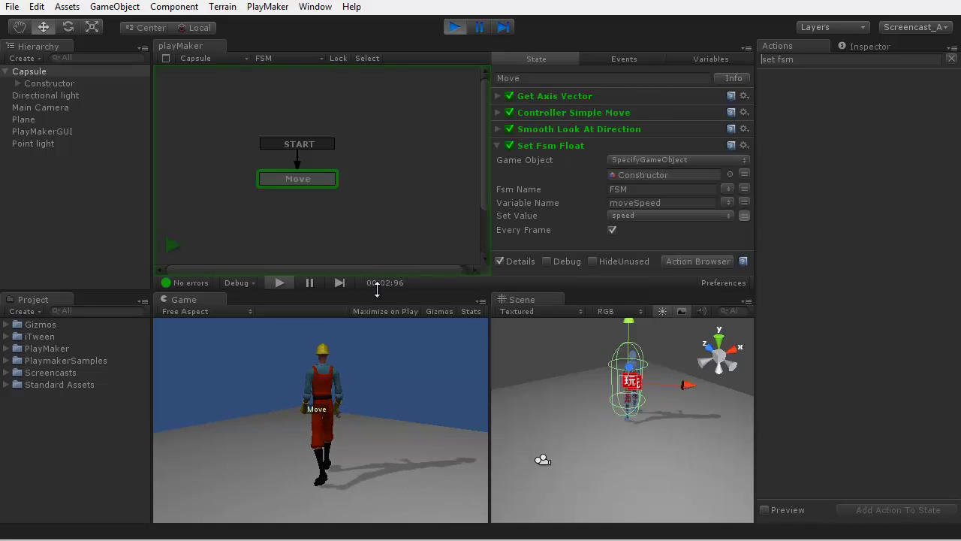
key("Left")
key("Down")
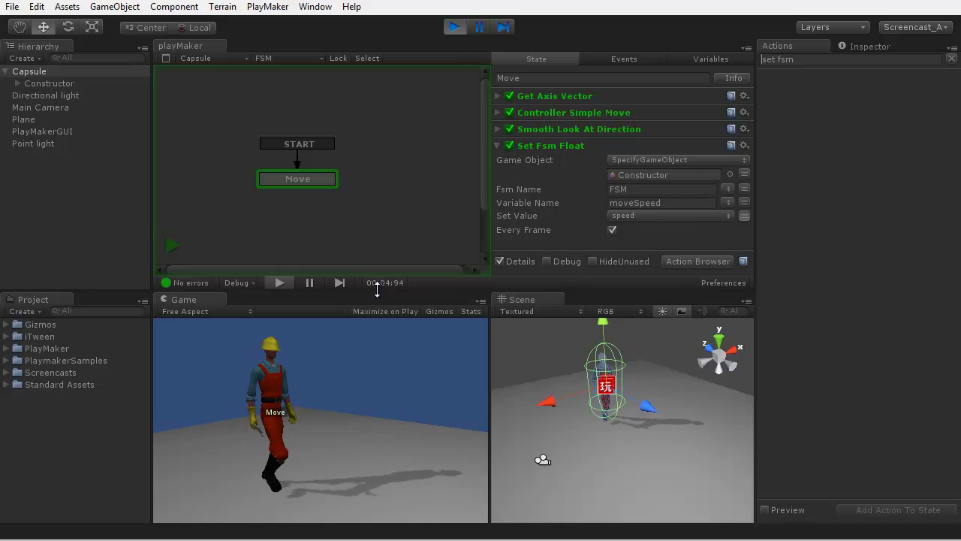
key("Right")
key("Left")
key("Up")
key("Down")
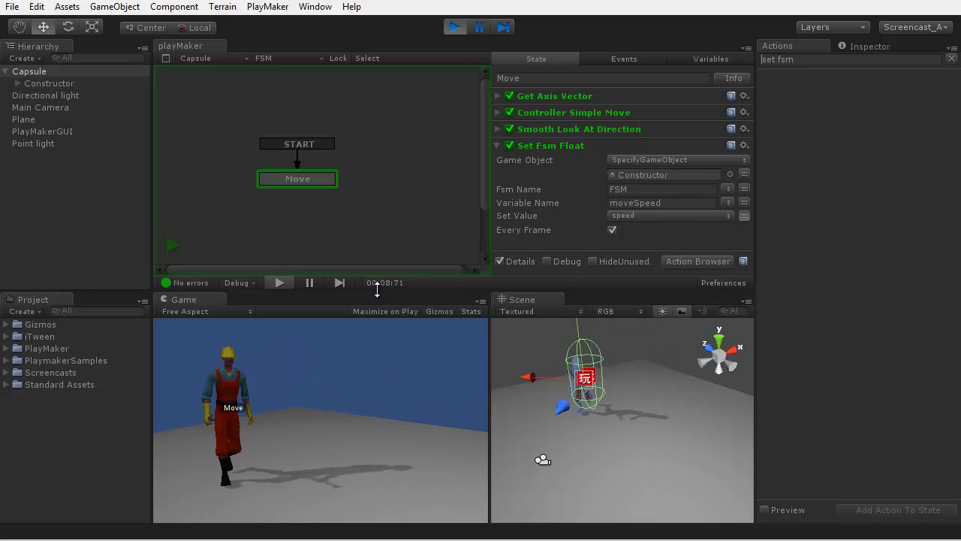
Step: Show the Constructor's FSM while steering the character to examine its Idle, Walk and Run state changes, and stop playback
left_click(49, 84)
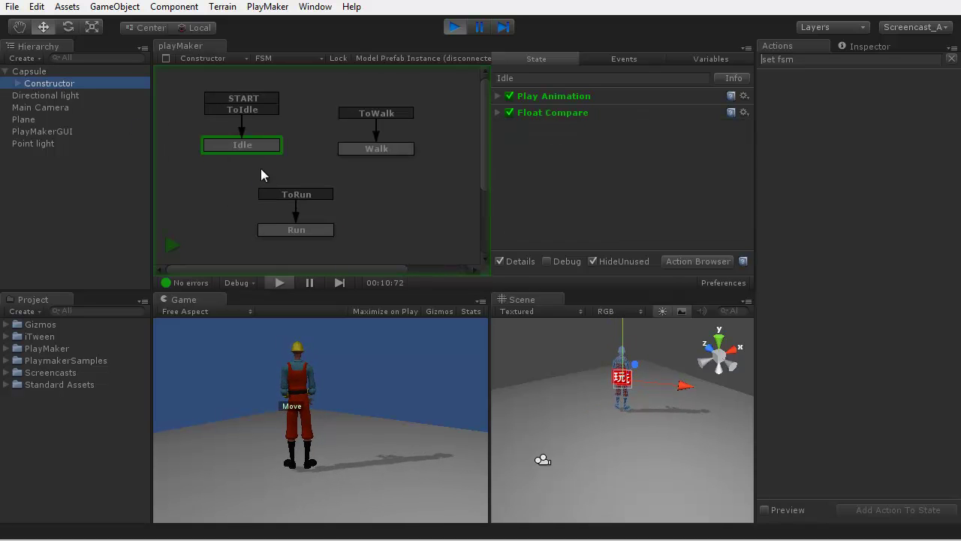
left_click(201, 299)
key("Up")
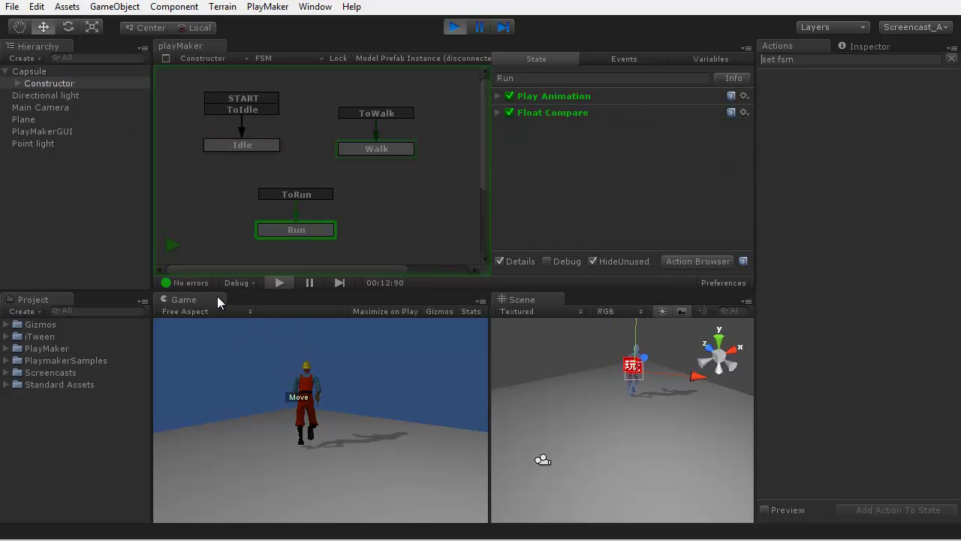
key("Right")
key("Down")
key("Left")
key("Up")
key("Down")
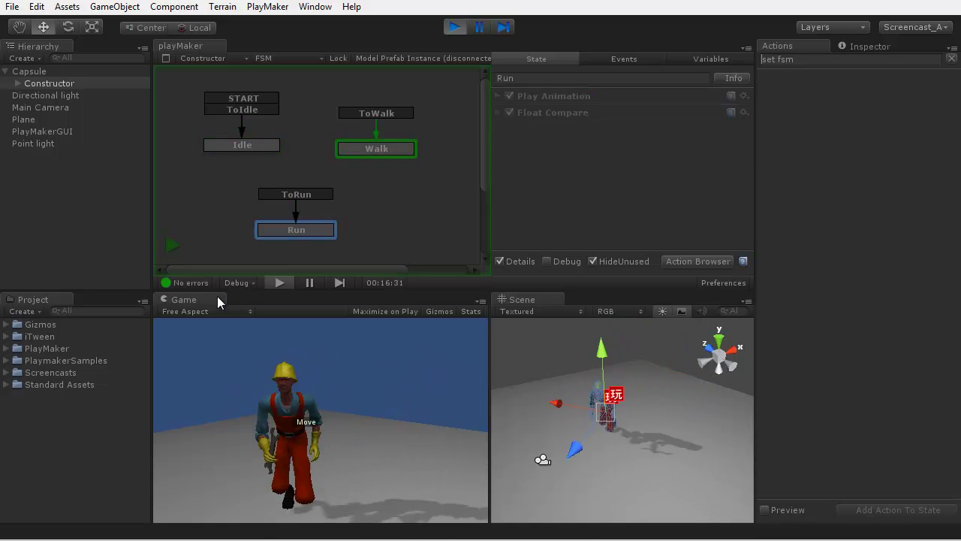
key("Up")
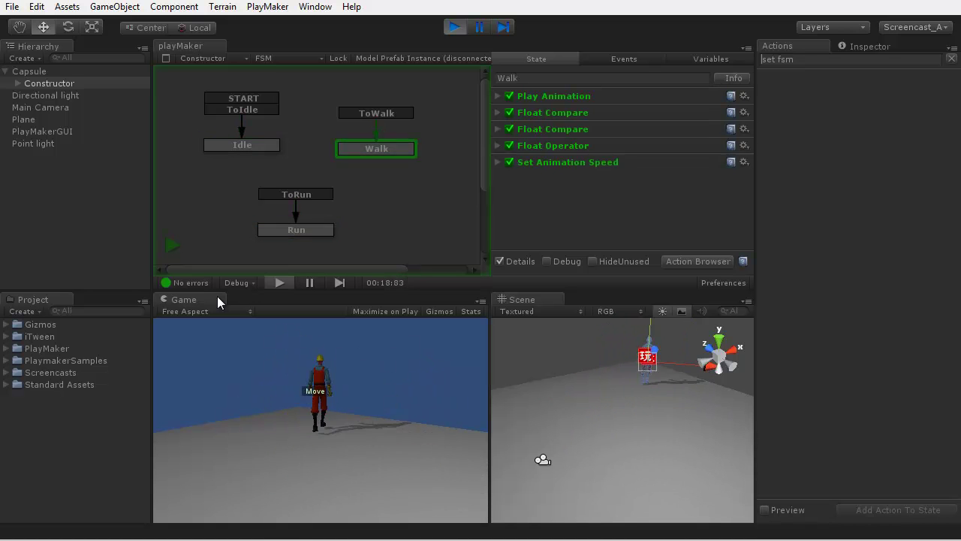
key("Down")
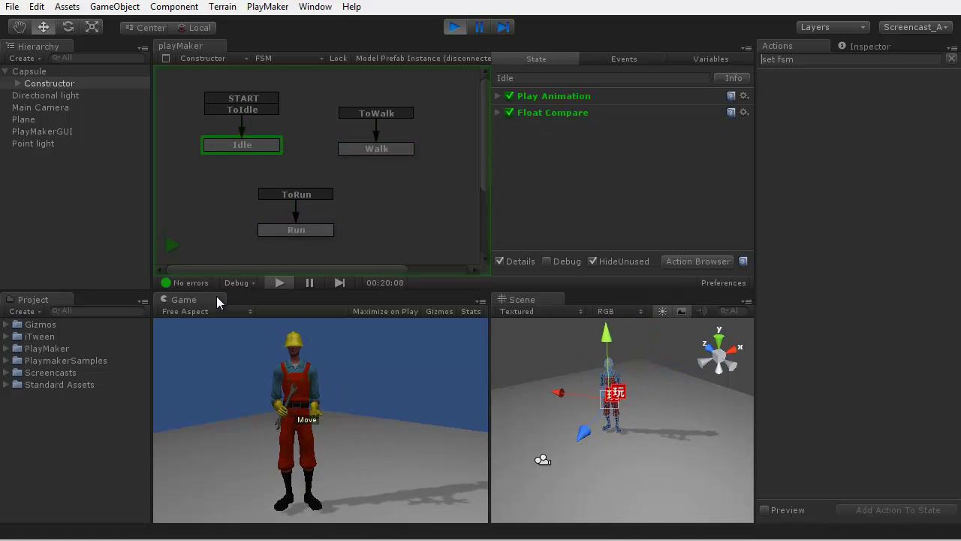
key("Right")
key("Left")
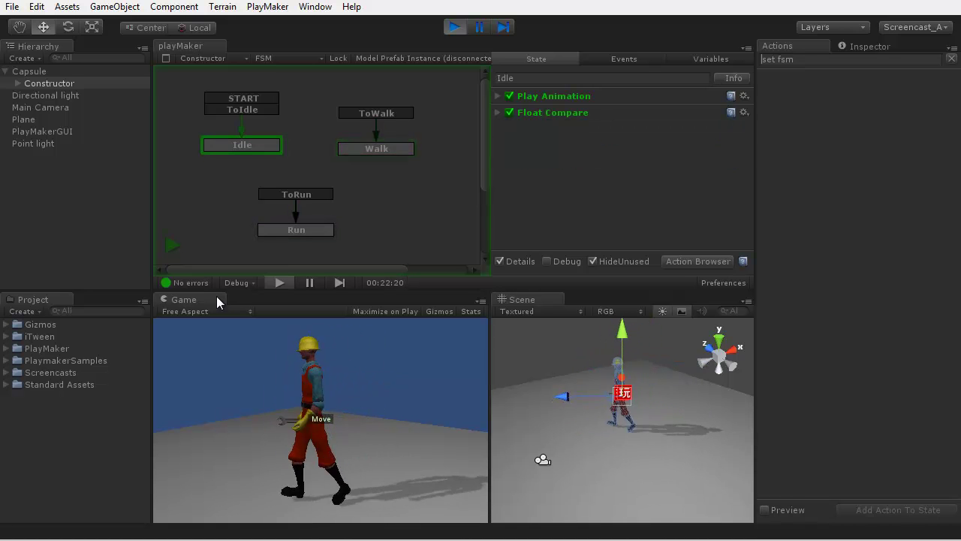
left_click(455, 28)
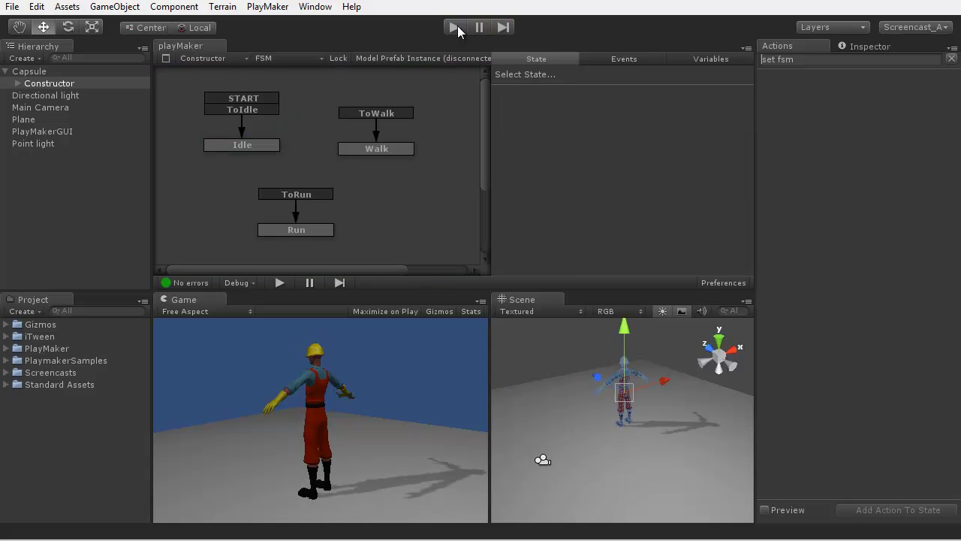